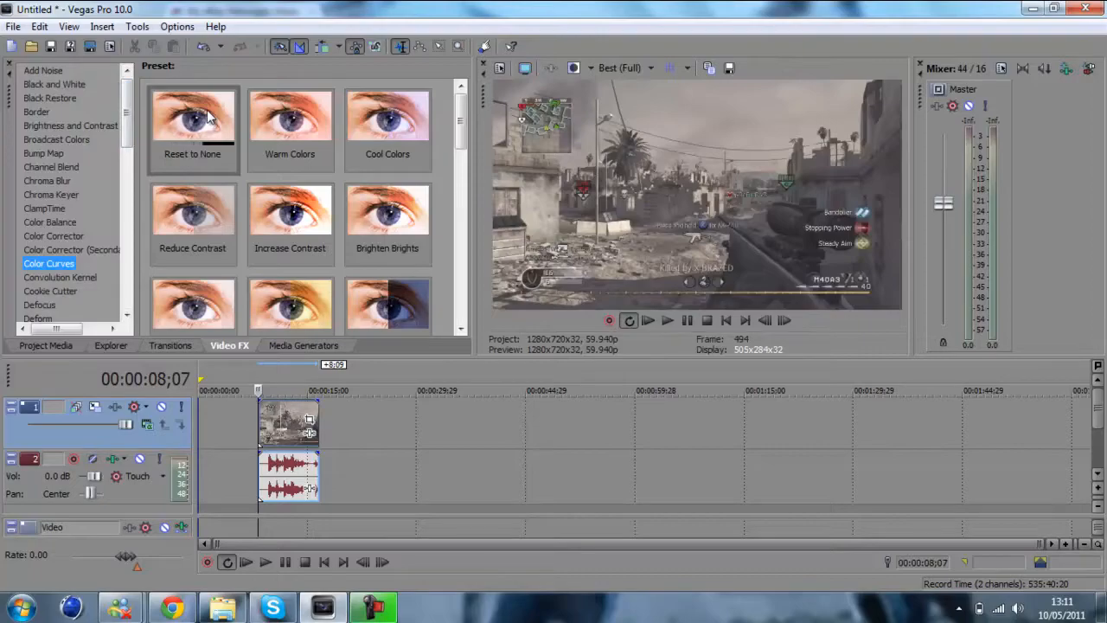
# Apply the Increase Contrast preset of the Color Curves effect to the video clip on the timeline
pyautogui.scroll(-1, 461, 136)
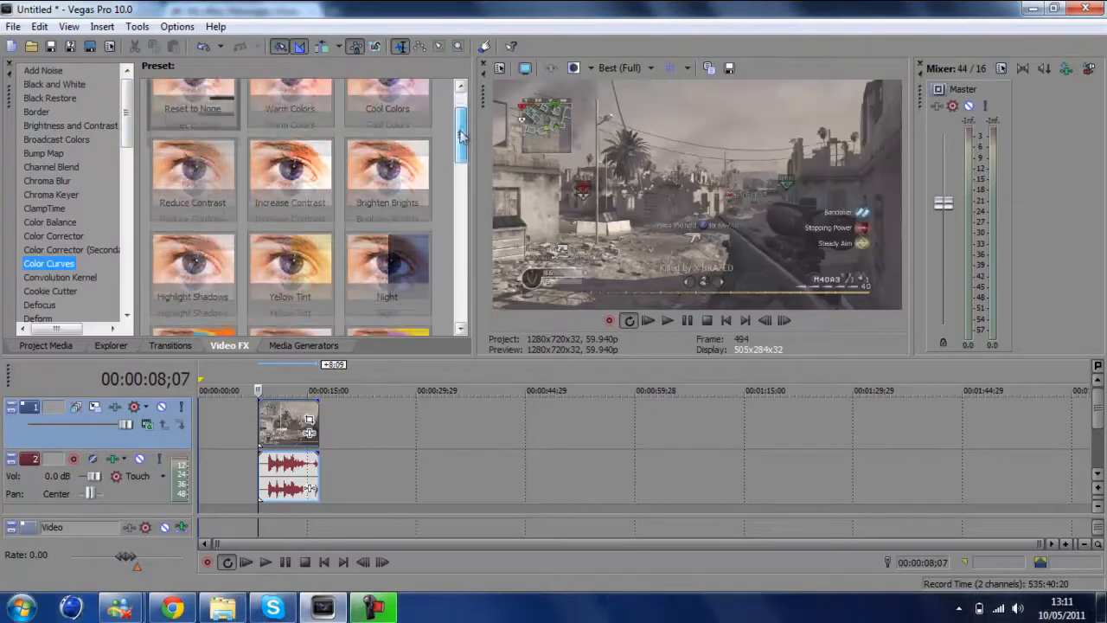
pyautogui.moveTo(285, 126); pyautogui.dragTo(288, 423)
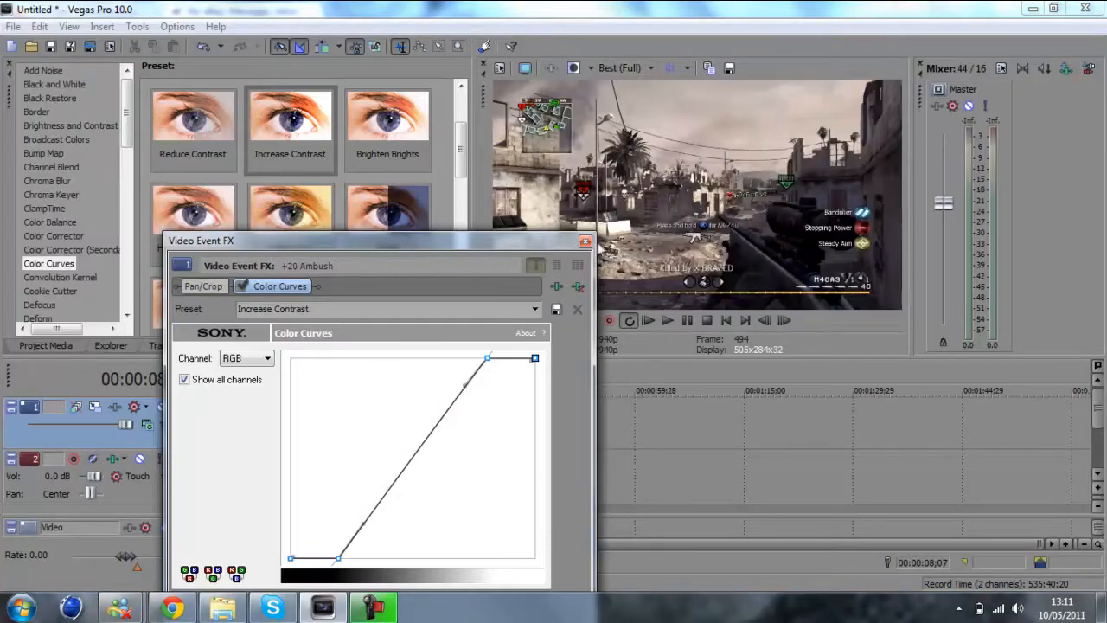
pyautogui.click(585, 242)
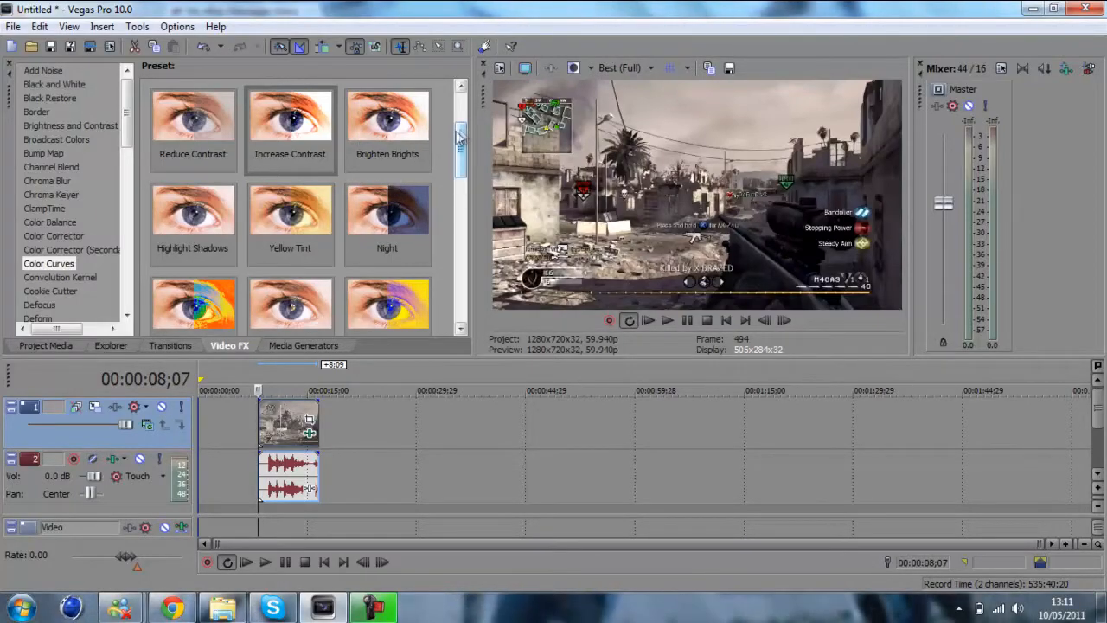
# Add the Purple preset of Color Curves to the clip as a second effect
pyautogui.moveTo(461, 143); pyautogui.dragTo(458, 224)
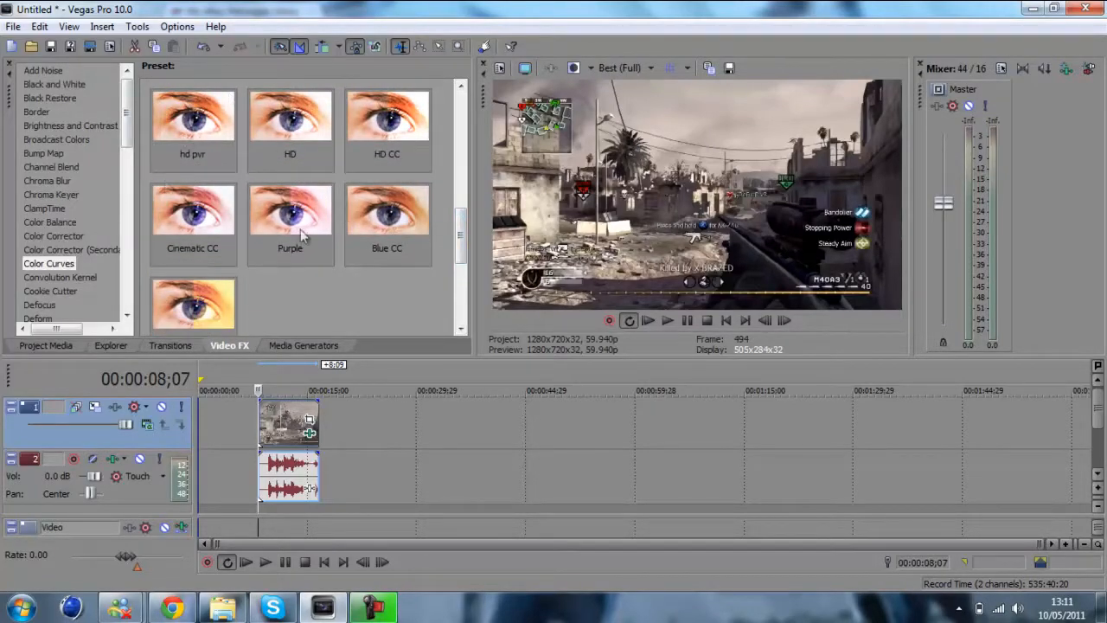
pyautogui.moveTo(290, 212); pyautogui.dragTo(279, 422)
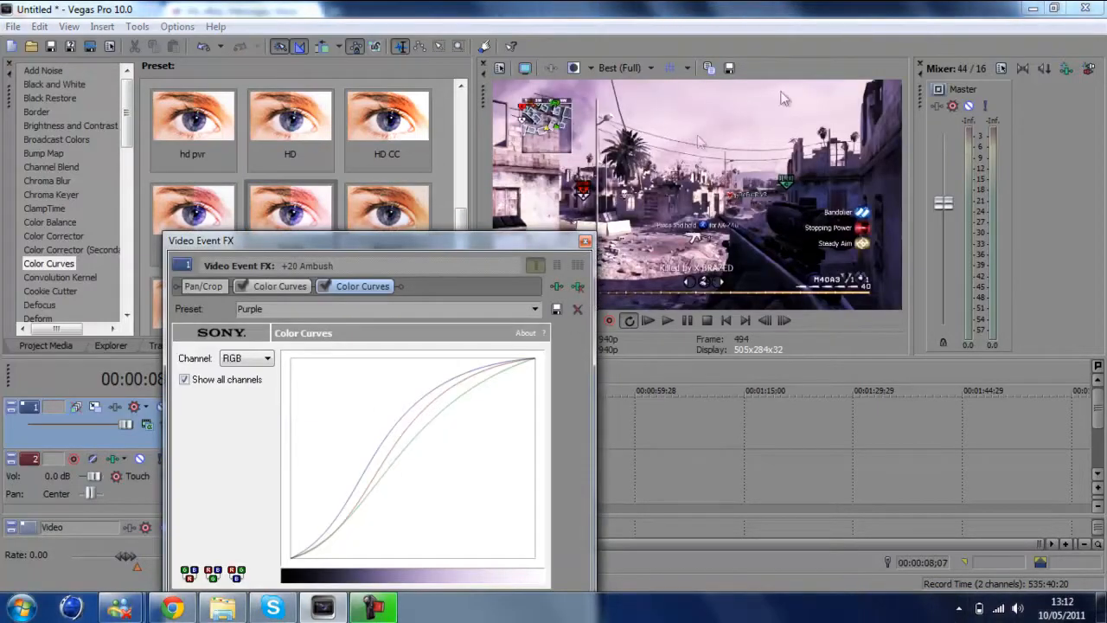
pyautogui.click(585, 240)
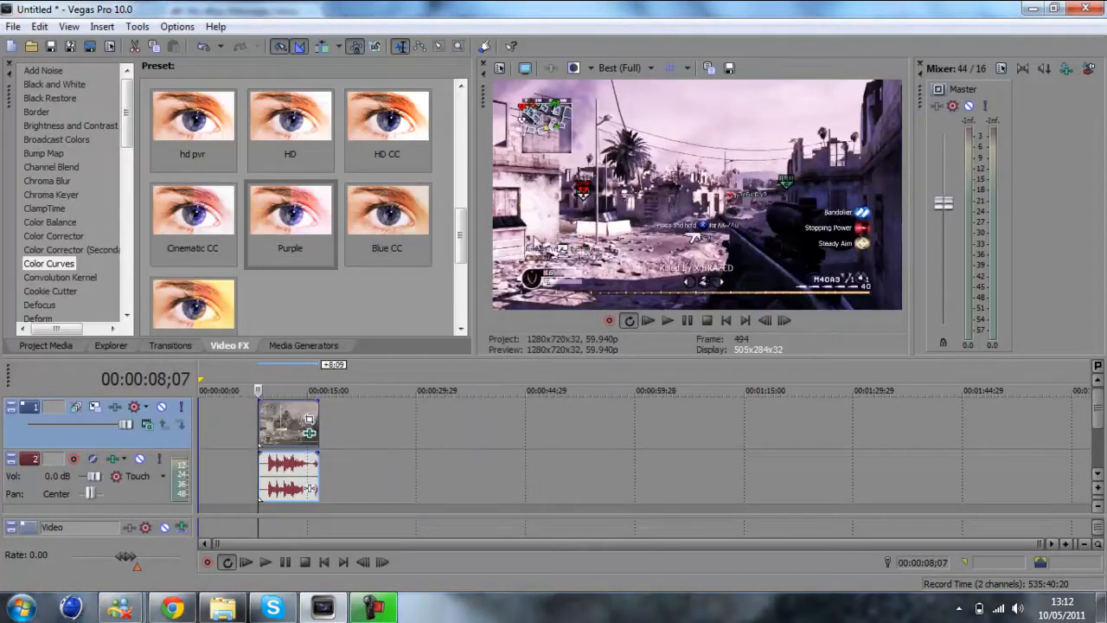
# Add the Blue CC Color Curves preset to the clip and remove its Purple and Increase Contrast effects
pyautogui.moveTo(367, 215); pyautogui.dragTo(285, 422)
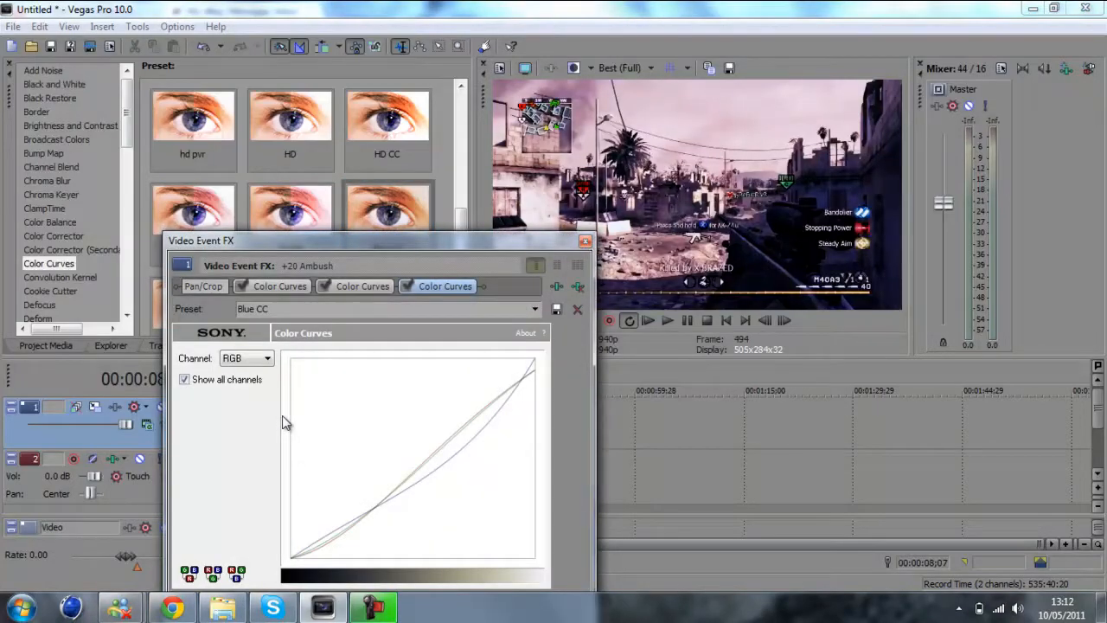
pyautogui.click(350, 286)
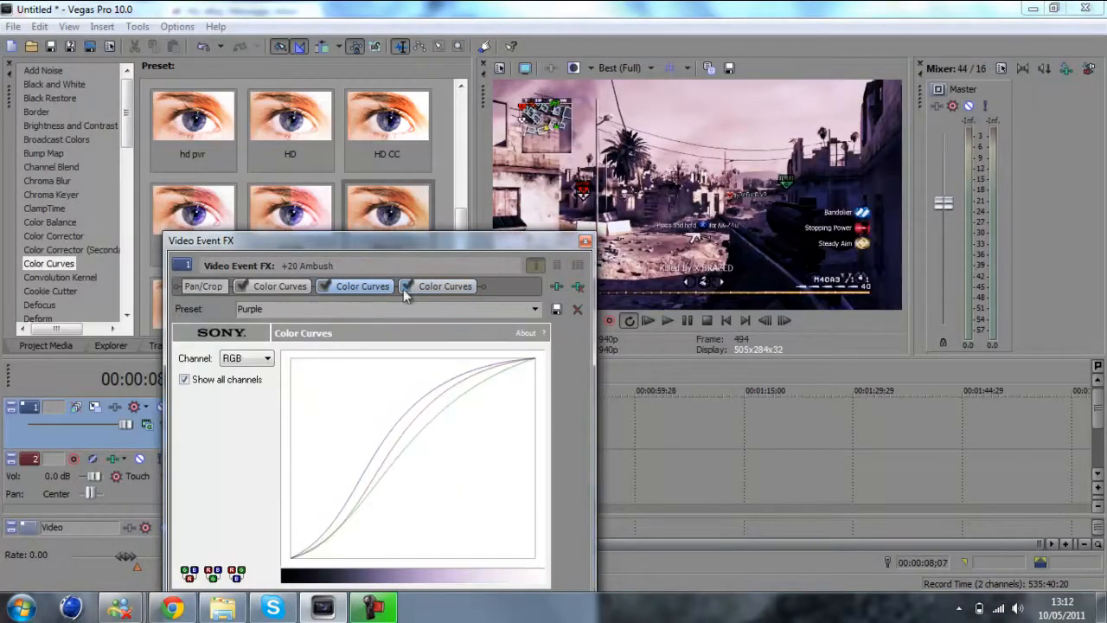
pyautogui.click(579, 287)
pyautogui.click(281, 286)
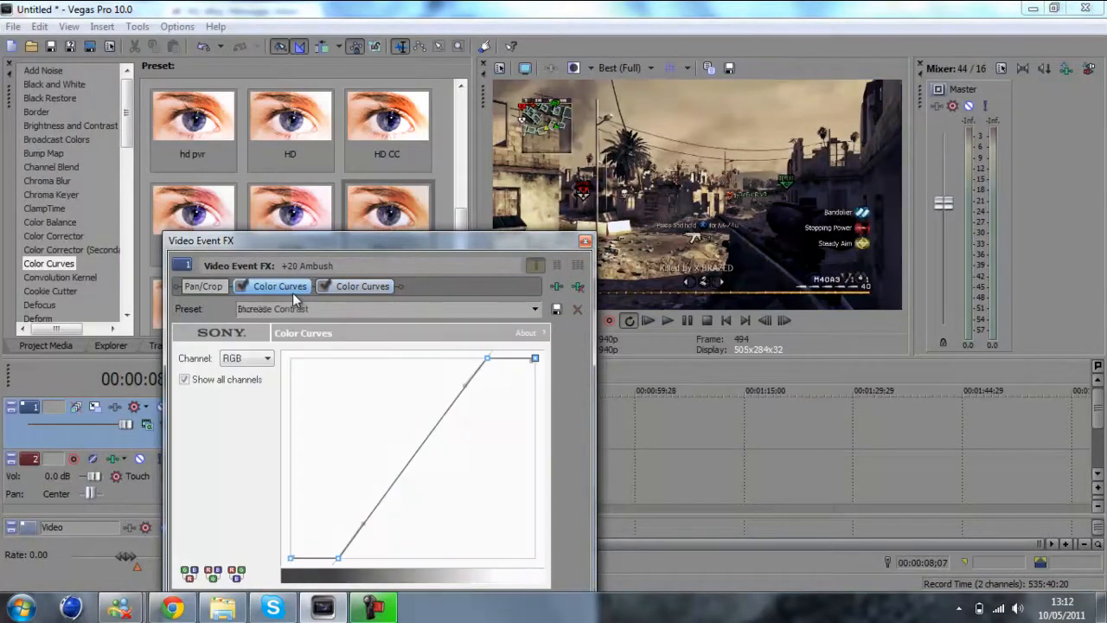
pyautogui.click(577, 286)
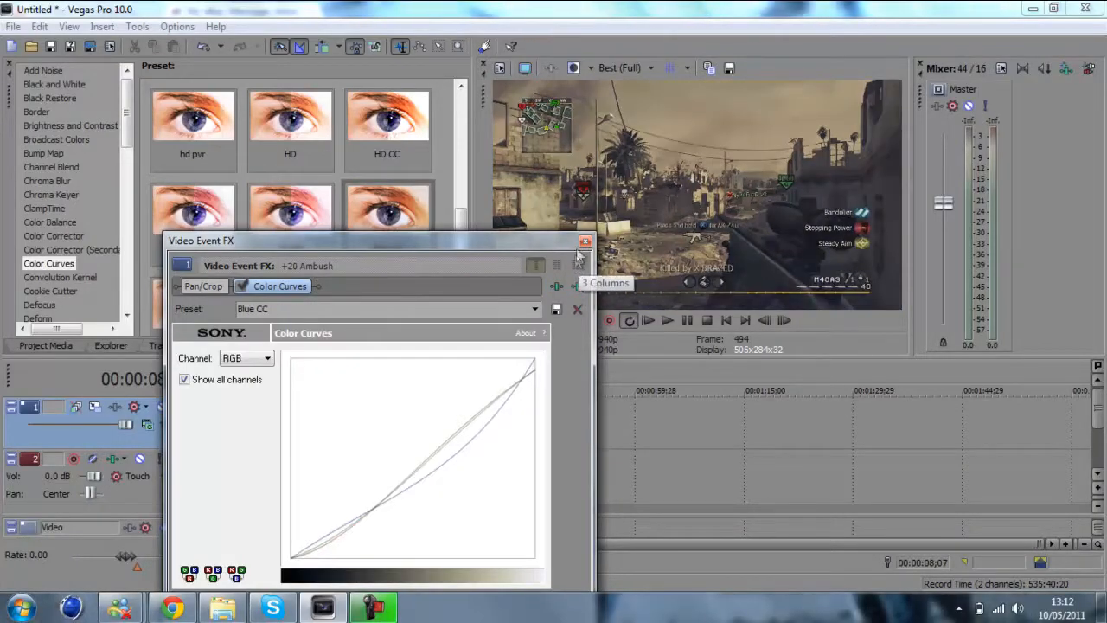
pyautogui.click(584, 241)
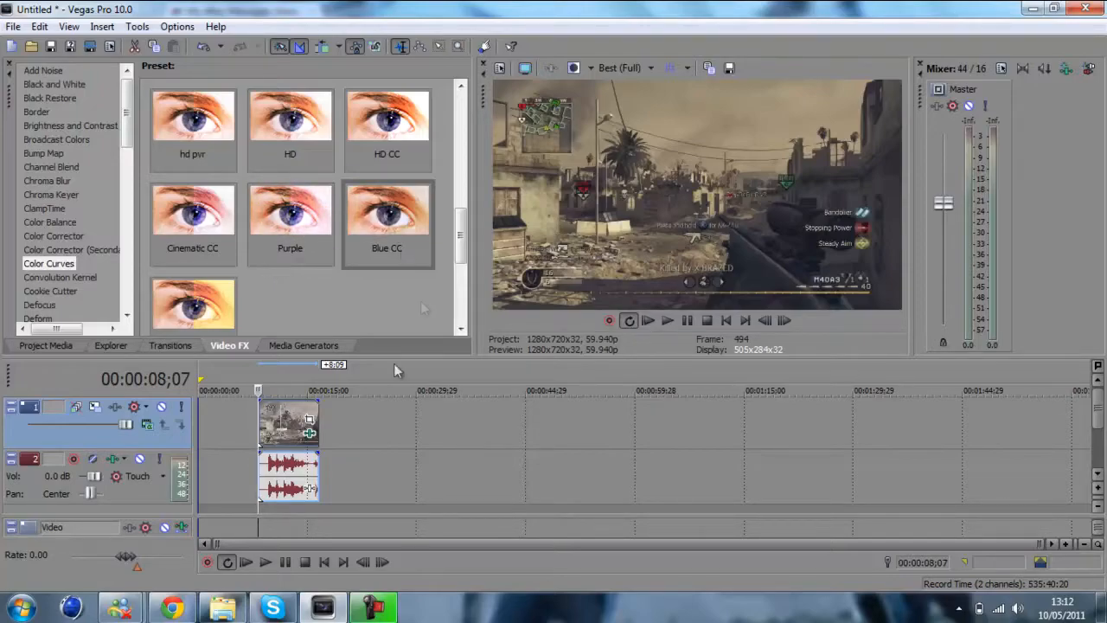
# Remove the Blue CC effect from the clip and apply the Beastrtrt Color Curves preset instead, keeping the preview uncovered
pyautogui.click(309, 433)
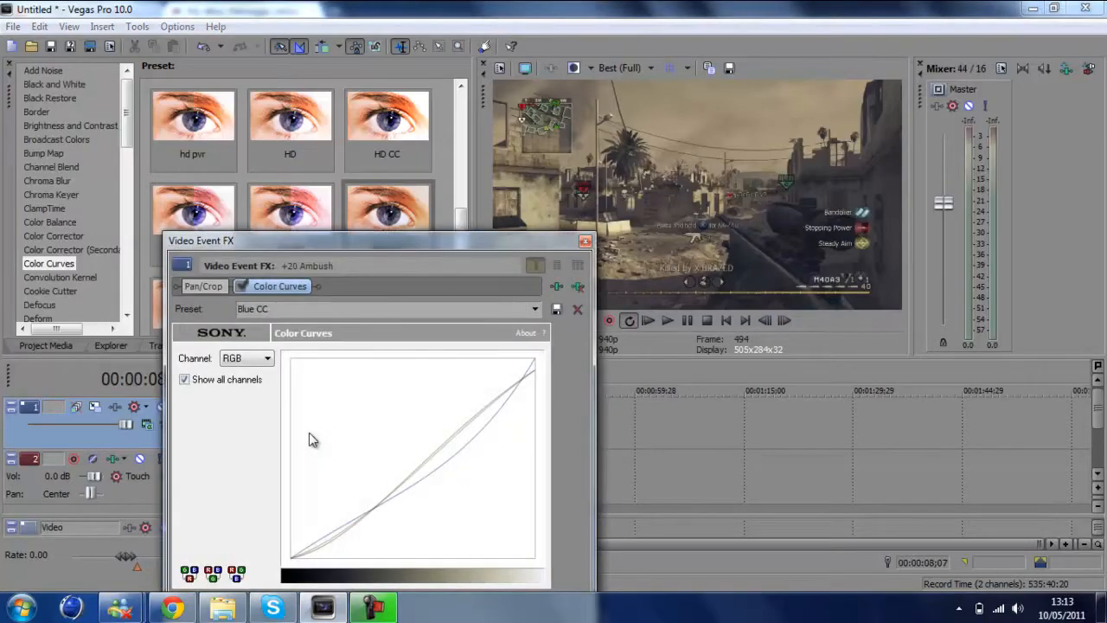
pyautogui.click(585, 241)
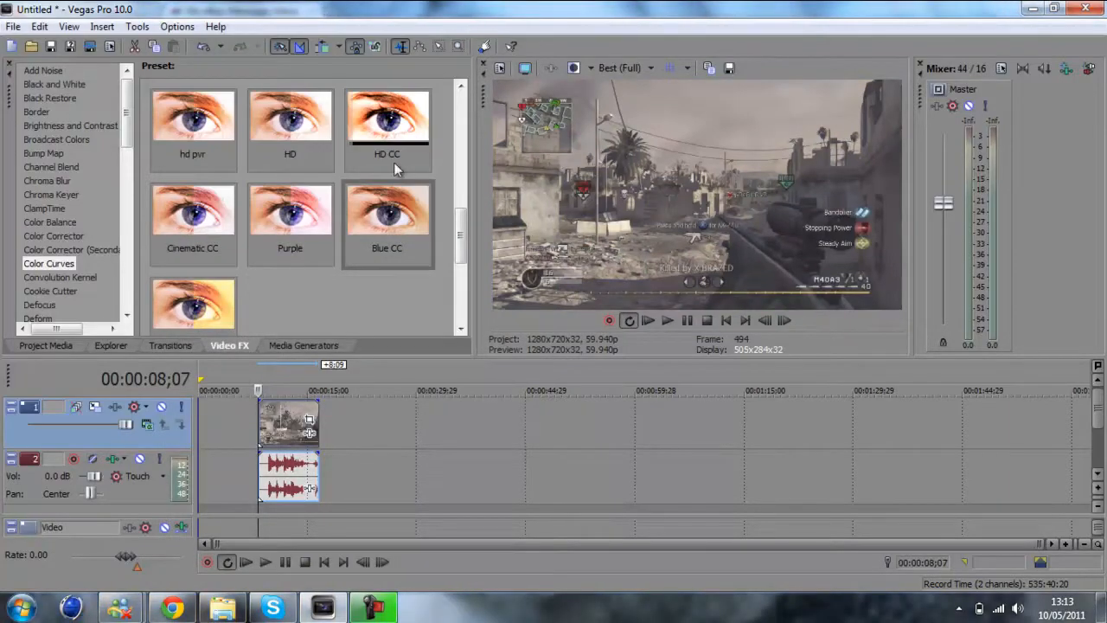
pyautogui.scroll(-2, 465, 236)
pyautogui.moveTo(198, 134); pyautogui.dragTo(285, 424)
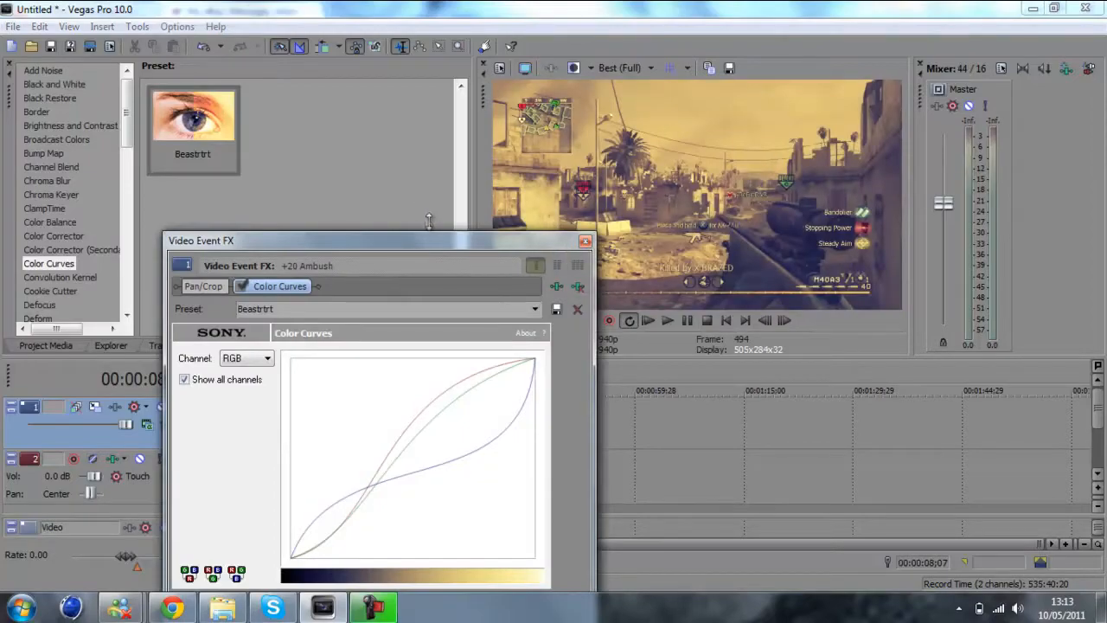
pyautogui.moveTo(447, 239); pyautogui.dragTo(501, 357)
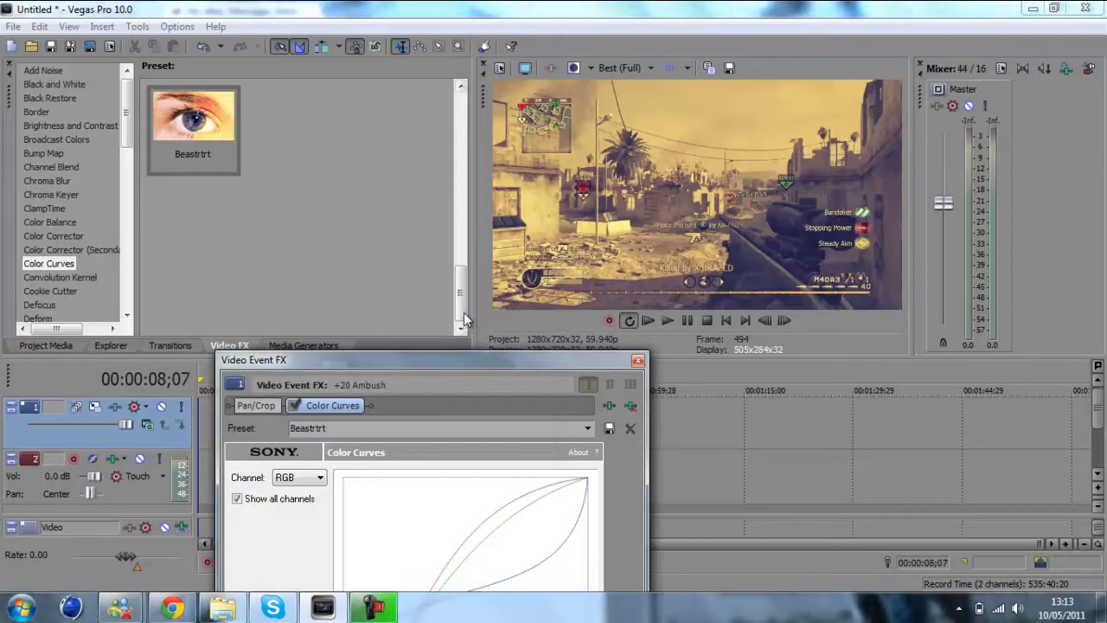
# Replace the clip's Beastrtrt effect with the Cinematic CC Color Curves preset
pyautogui.moveTo(461, 293); pyautogui.dragTo(460, 263)
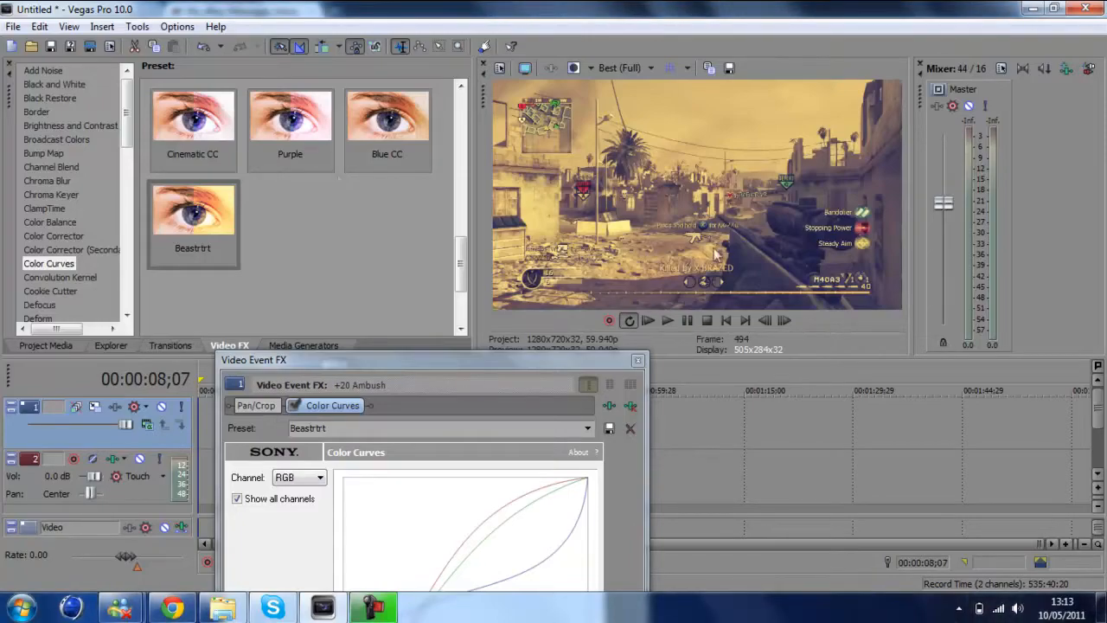
pyautogui.click(630, 406)
pyautogui.moveTo(460, 261); pyautogui.dragTo(463, 230)
pyautogui.moveTo(192, 212); pyautogui.dragTo(281, 416)
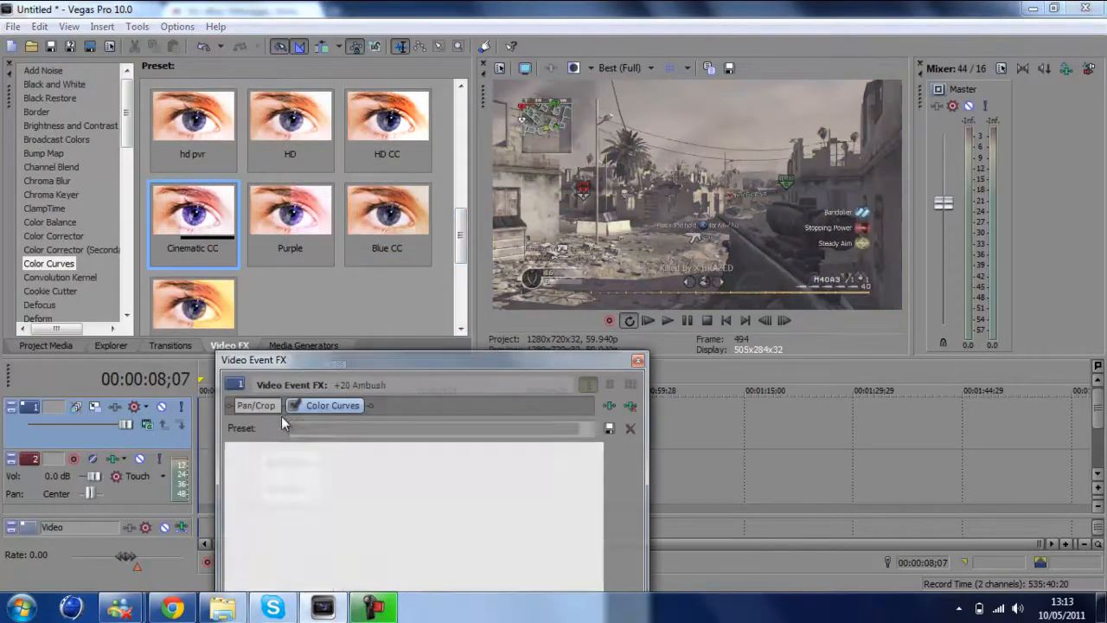
# Remove the Cinematic CC effect, try the HD CC Color Curves preset on the clip and remove it as well
pyautogui.click(630, 407)
pyautogui.moveTo(388, 121); pyautogui.dragTo(280, 408)
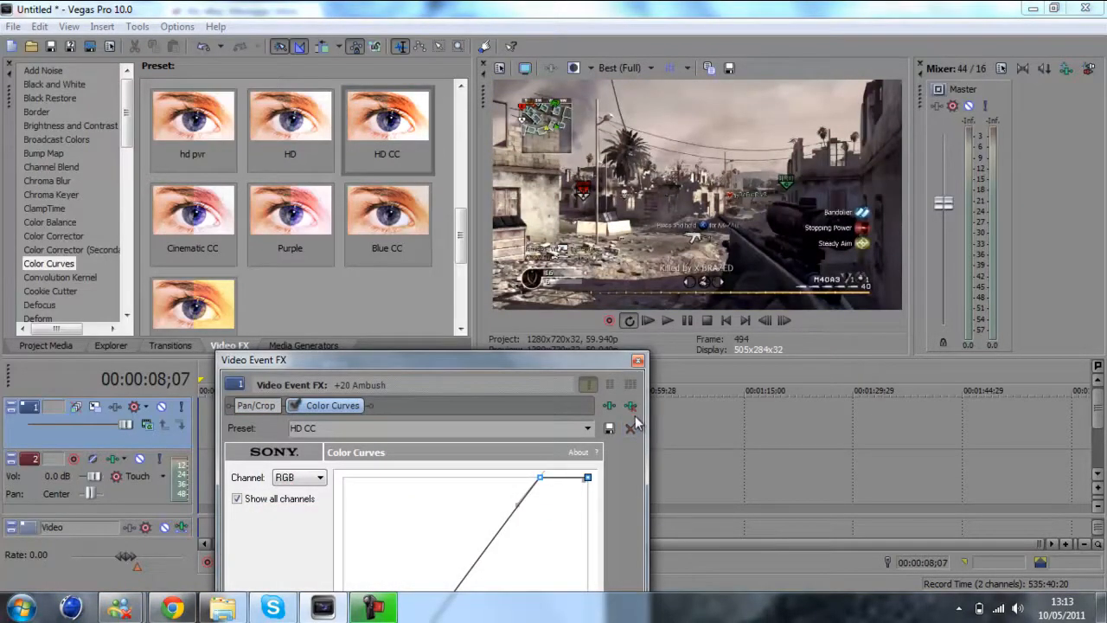
pyautogui.click(637, 360)
# Apply the Blue CC preset of Color Curves to the clip on the timeline
pyautogui.scroll(2, 461, 232)
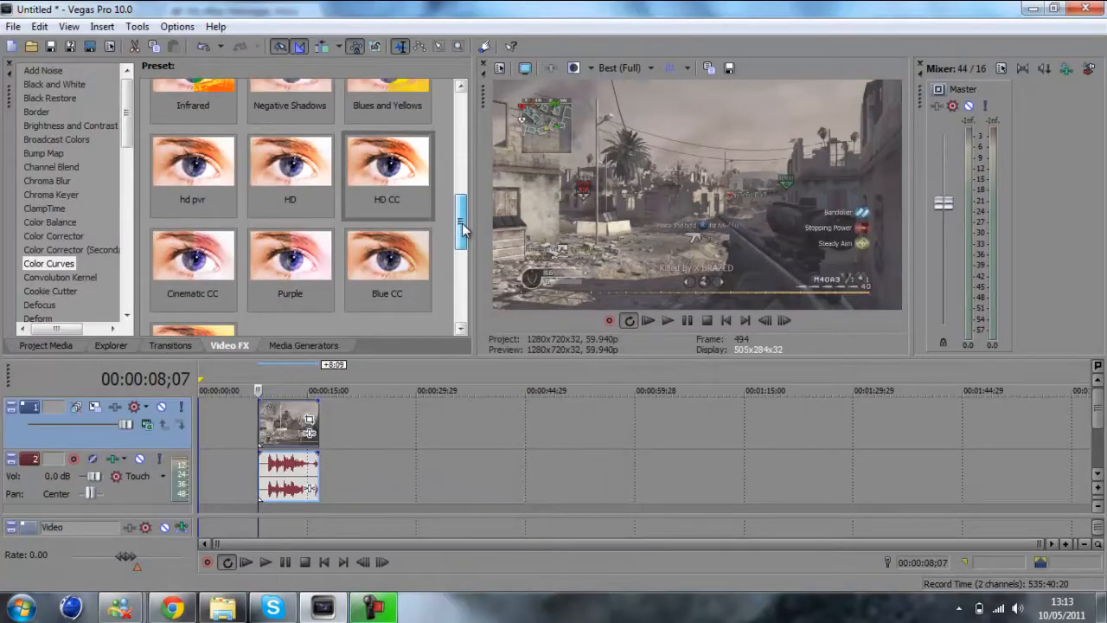
pyautogui.scroll(1, 462, 229)
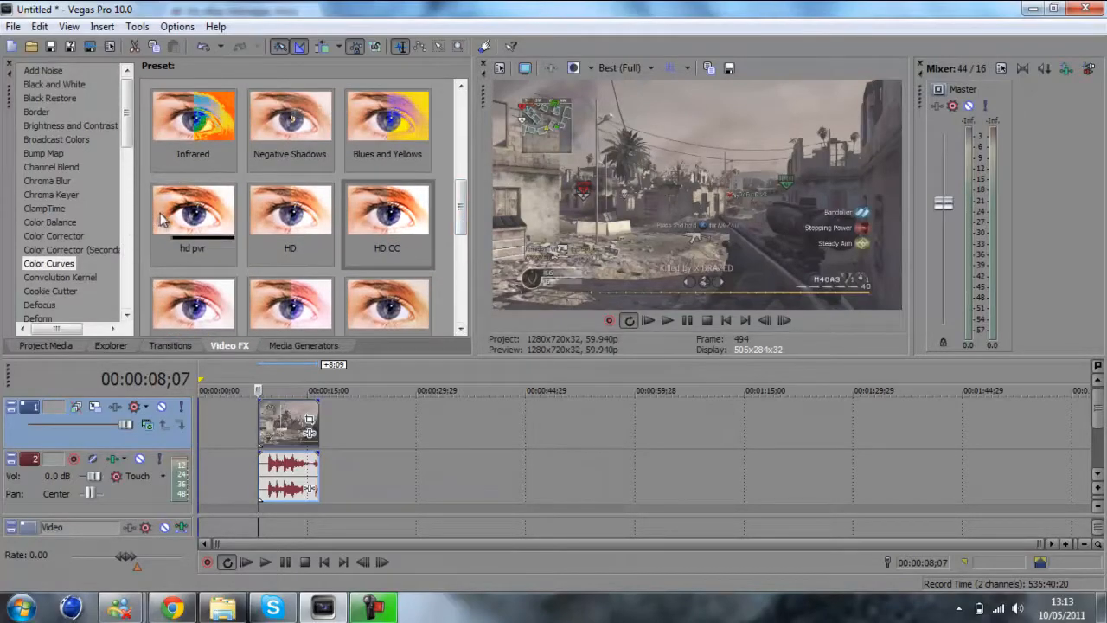
pyautogui.scroll(-5, 277, 151)
pyautogui.moveTo(391, 117); pyautogui.dragTo(276, 422)
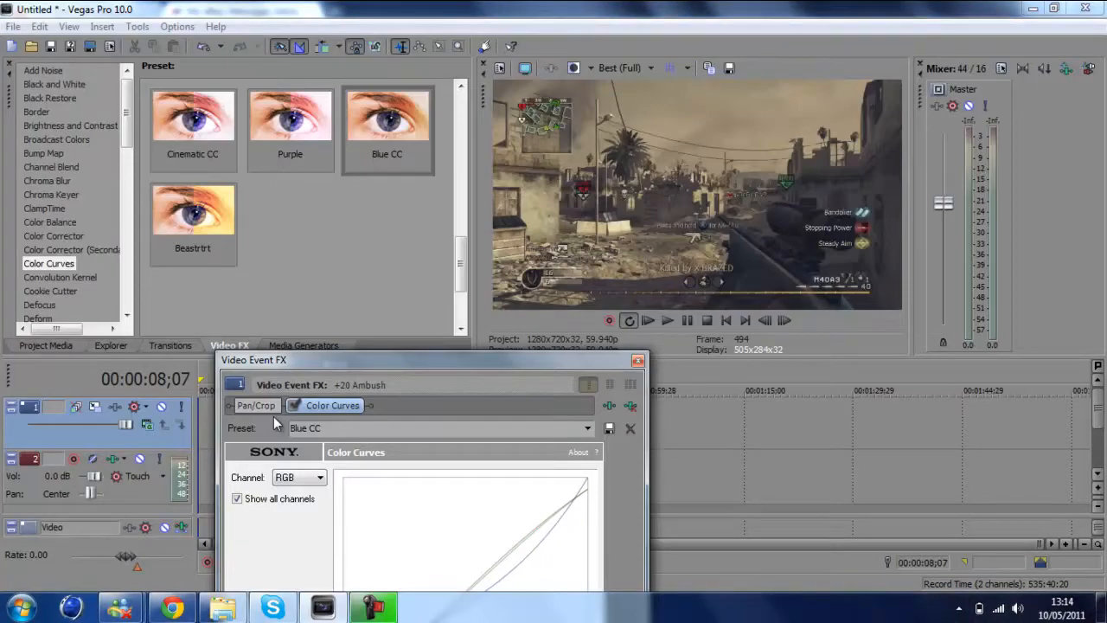
pyautogui.click(637, 361)
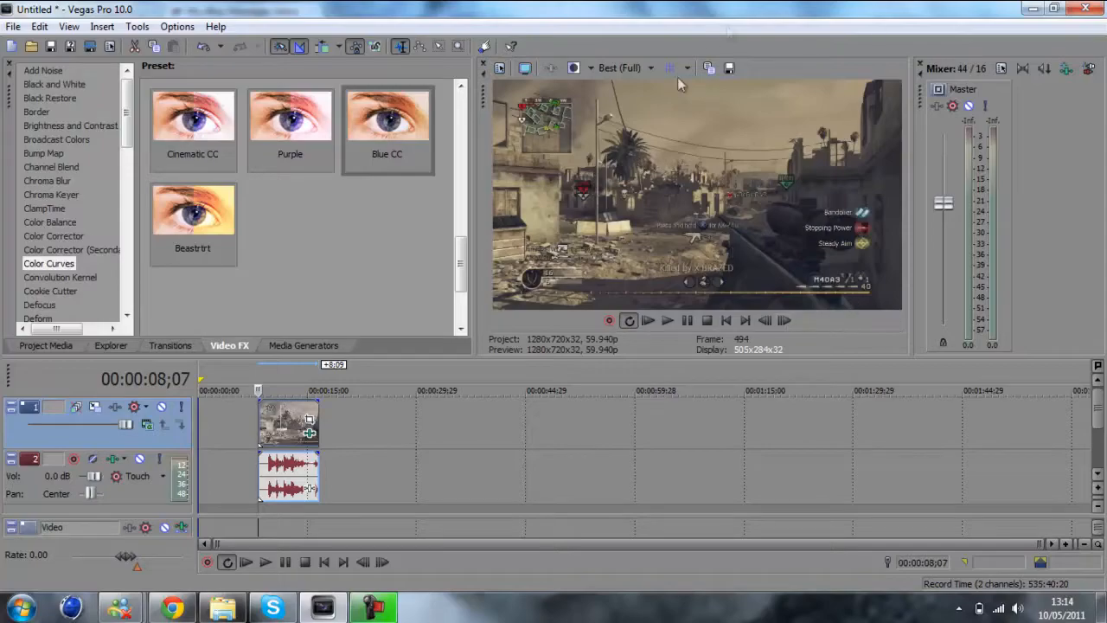
# Set the project's video template to HD 720-60p (1280x720, 59.940 fps) and start all new projects with these settings
pyautogui.click(499, 70)
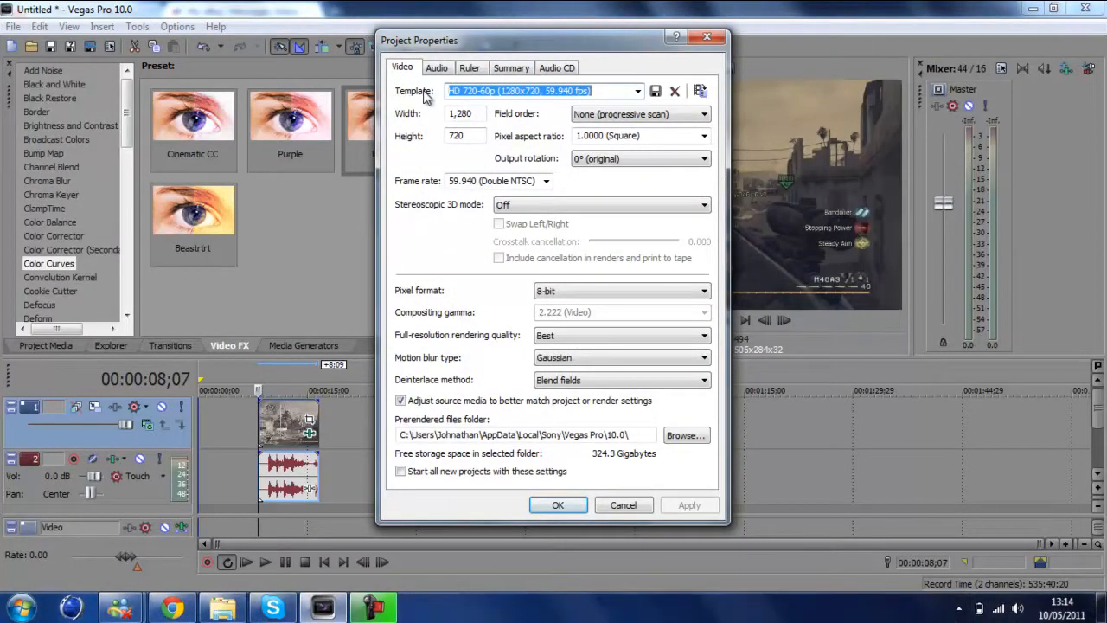
pyautogui.click(474, 113)
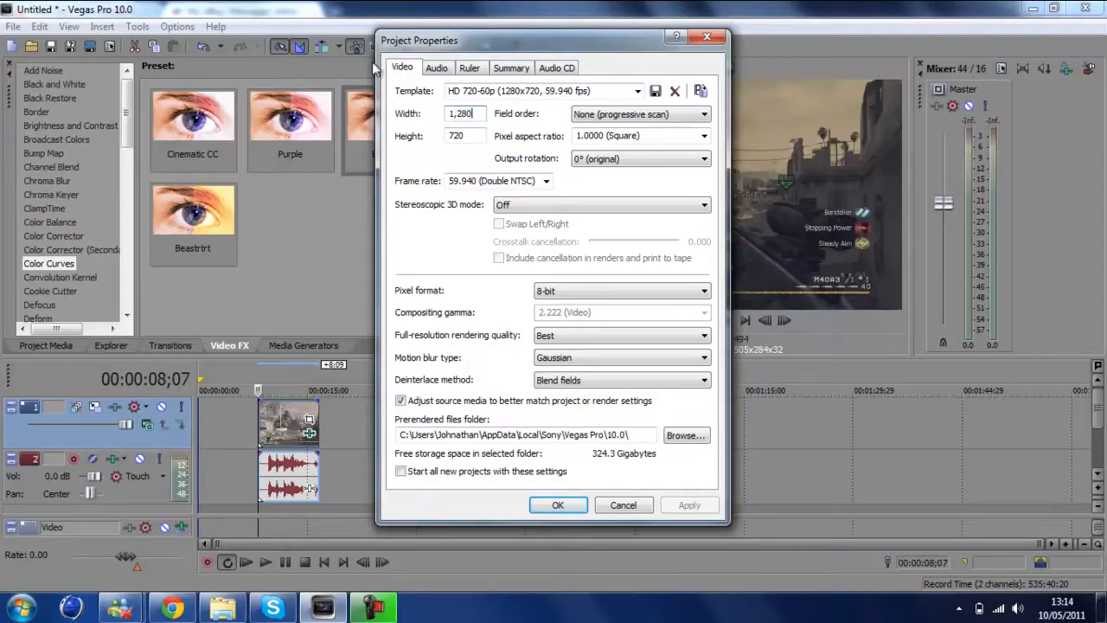
pyautogui.click(637, 91)
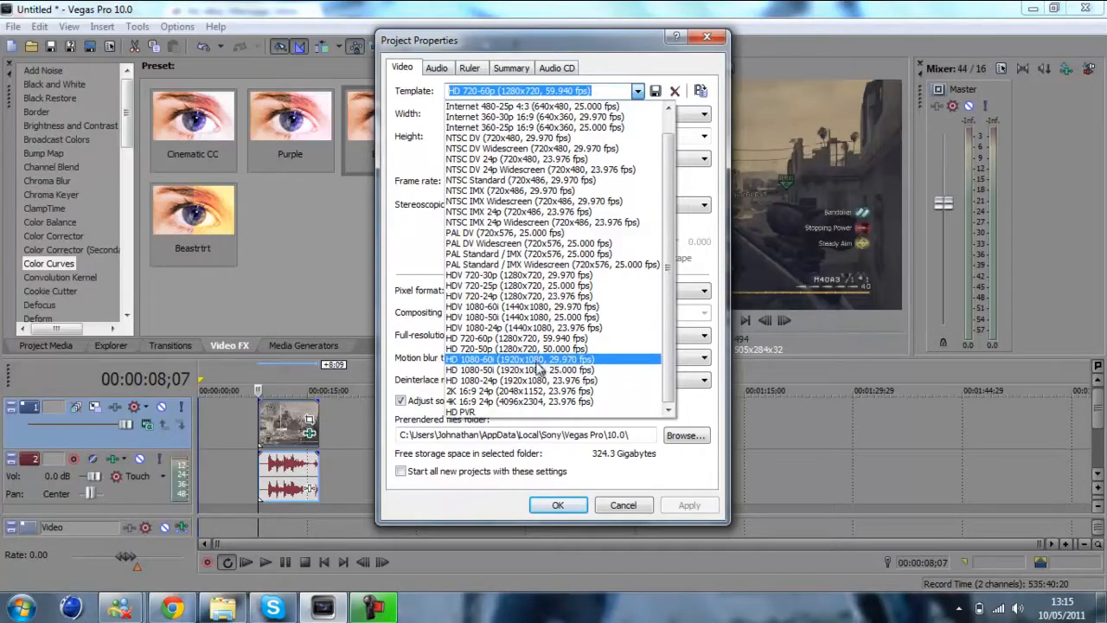
pyautogui.click(545, 339)
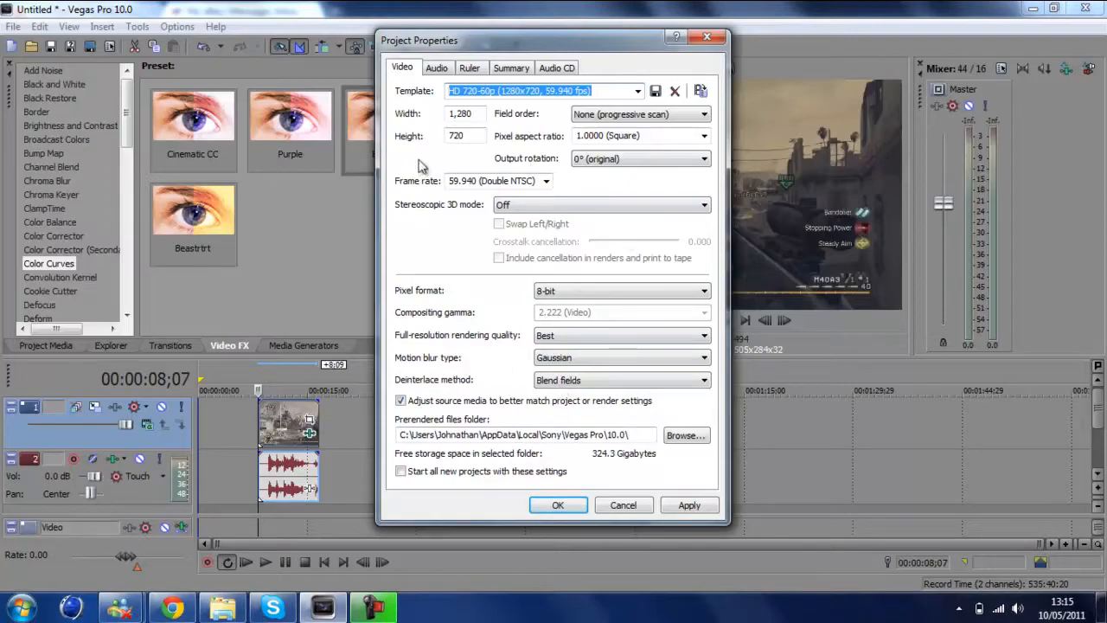
pyautogui.click(535, 181)
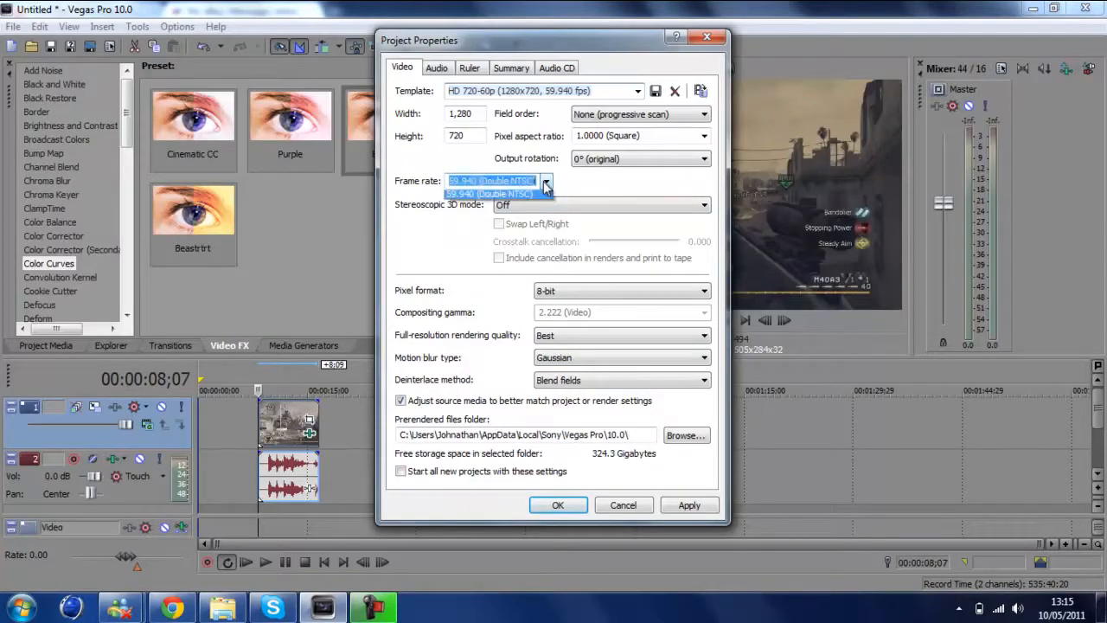
pyautogui.click(478, 291)
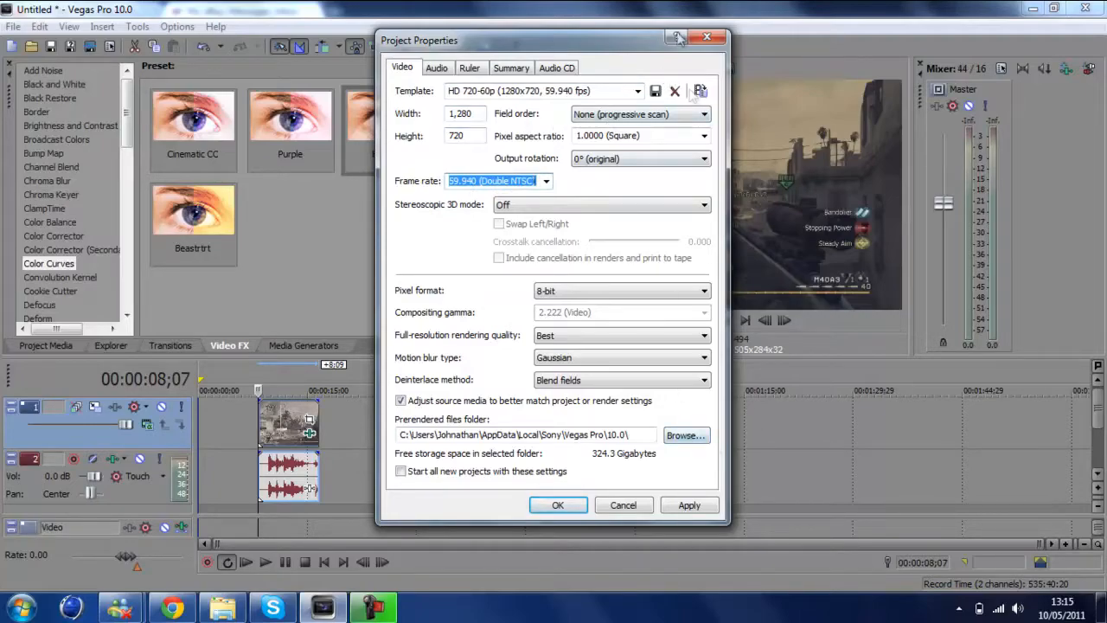
pyautogui.click(402, 473)
pyautogui.click(558, 505)
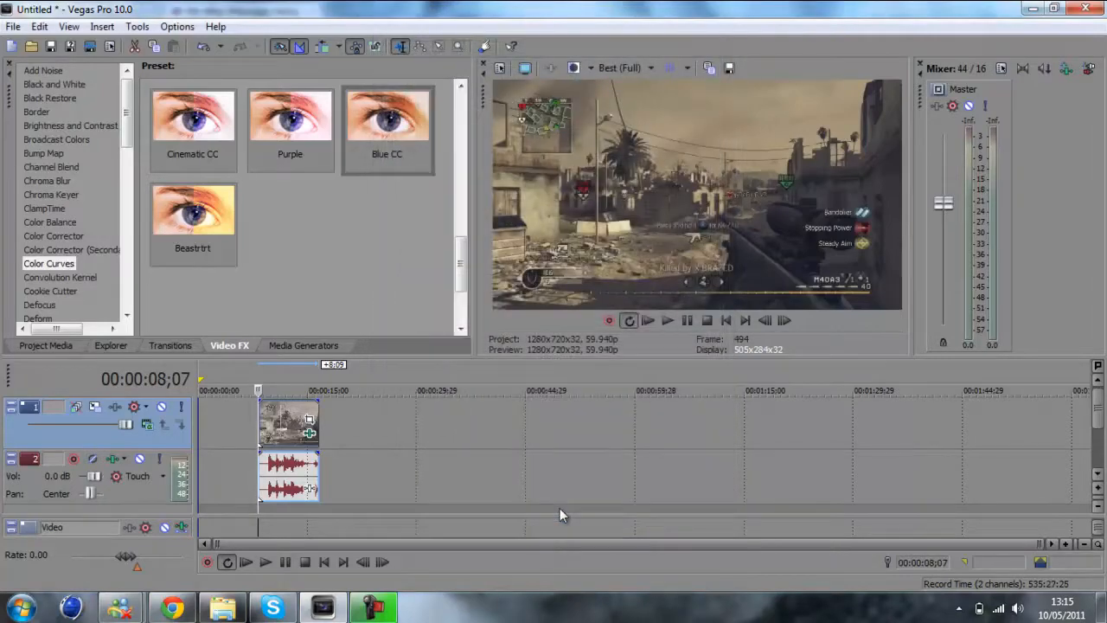
# Disable resampling and enable Reduce interlace flicker in the video clip's properties
pyautogui.rightClick(270, 423)
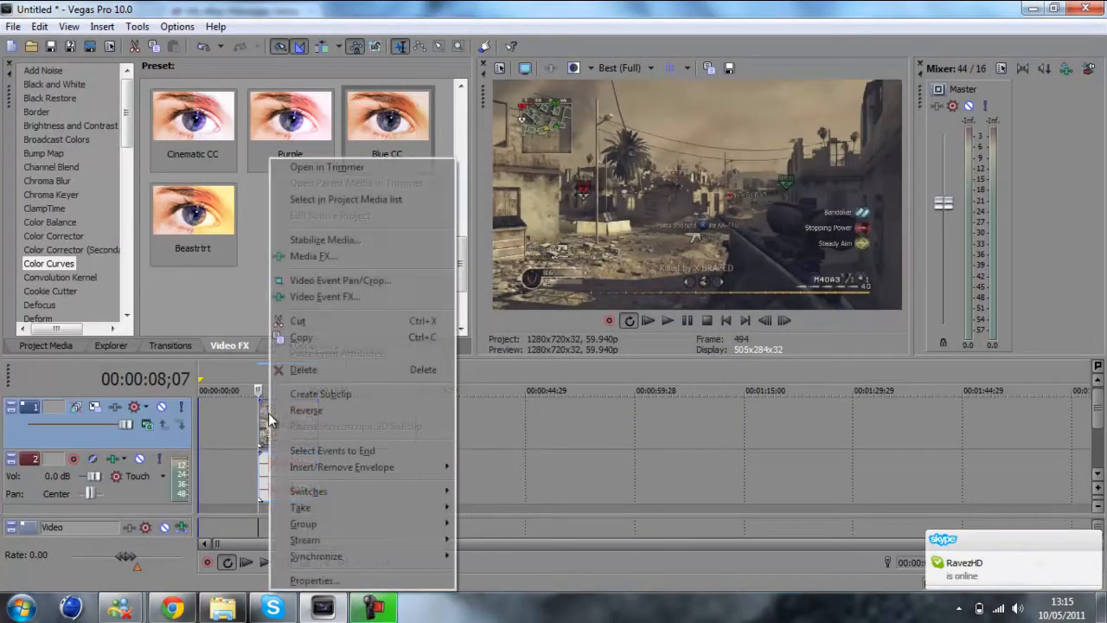
pyautogui.click(439, 582)
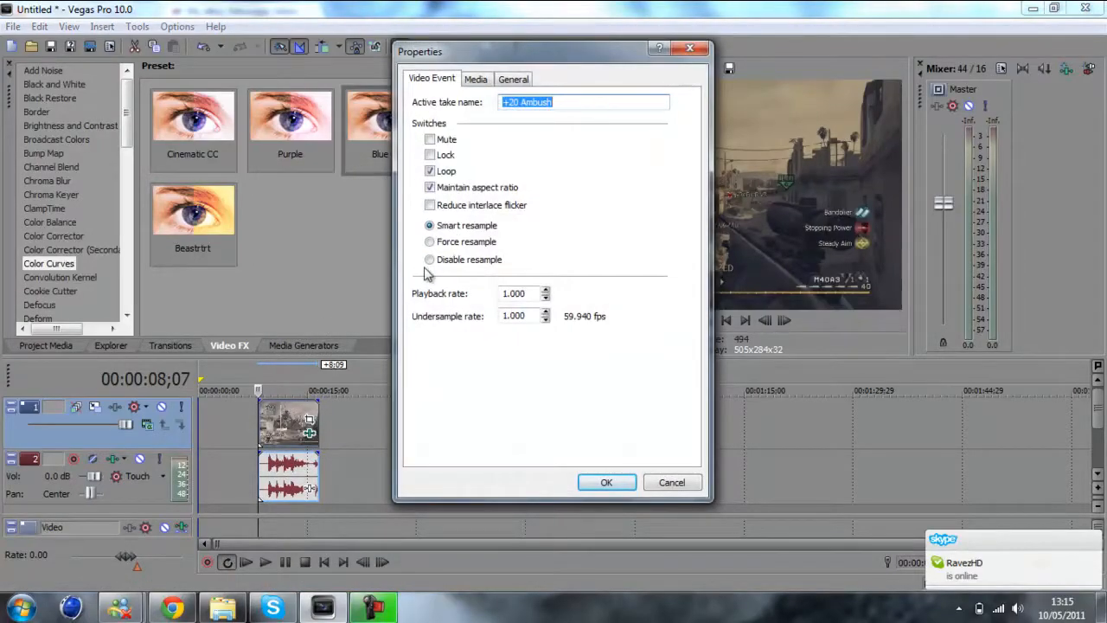
pyautogui.click(430, 261)
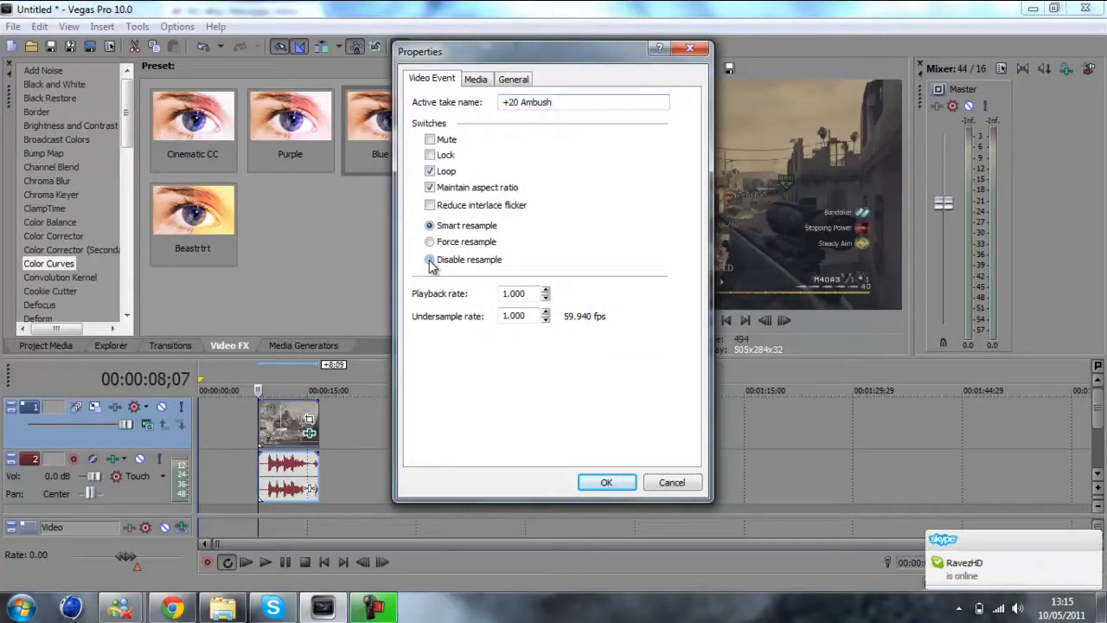
pyautogui.click(430, 206)
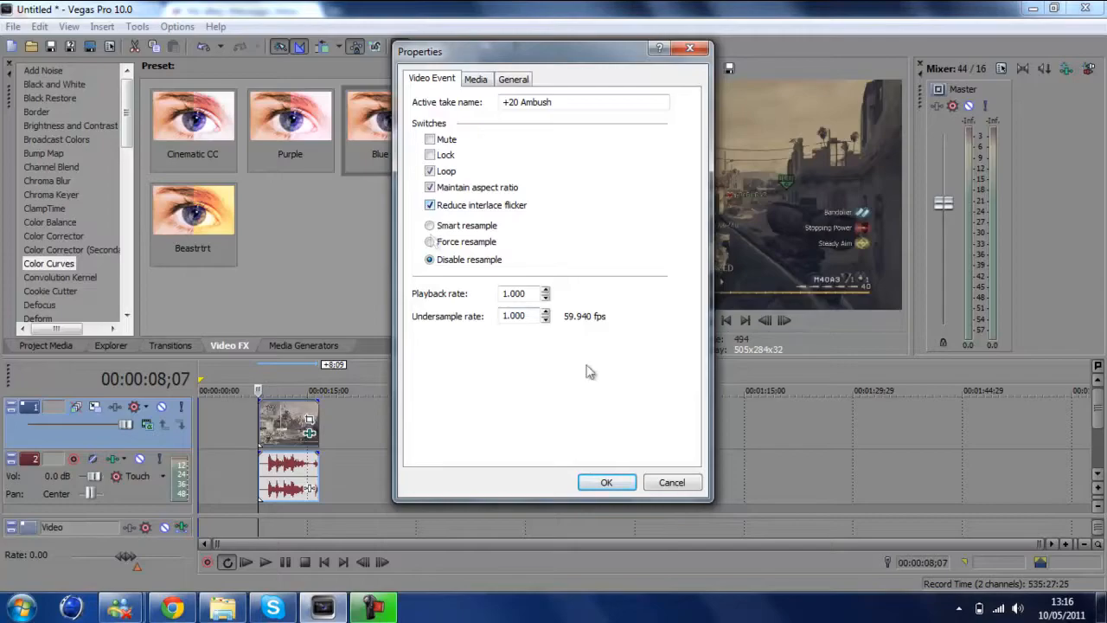
pyautogui.click(604, 481)
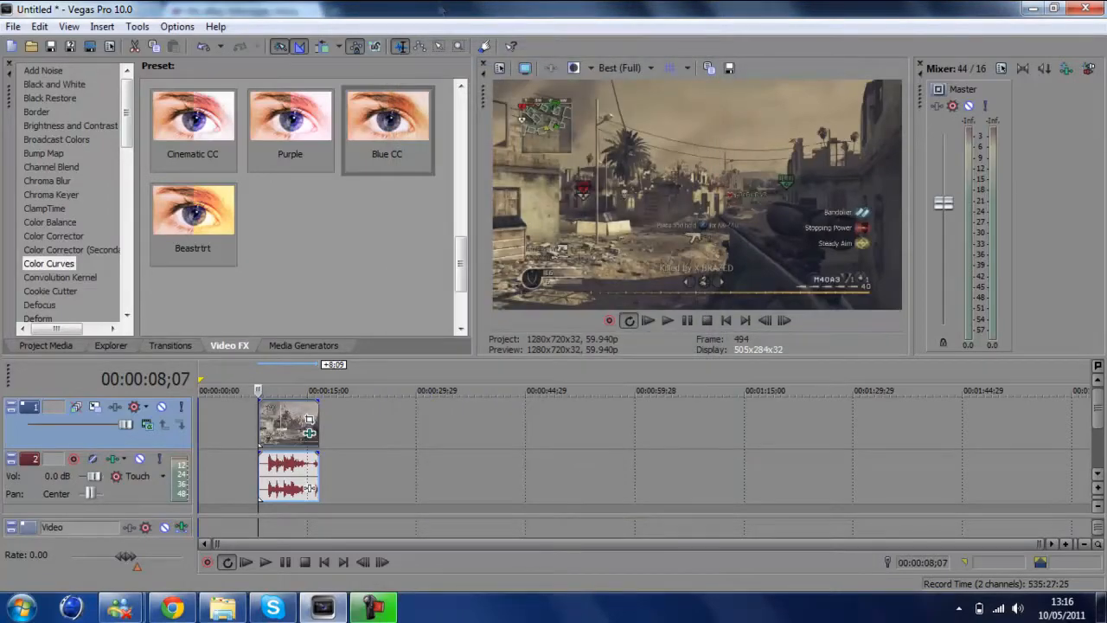
# Bring up the render settings and choose MainConcept AVC/AAC (*.mp4) as the output format
pyautogui.click(13, 27)
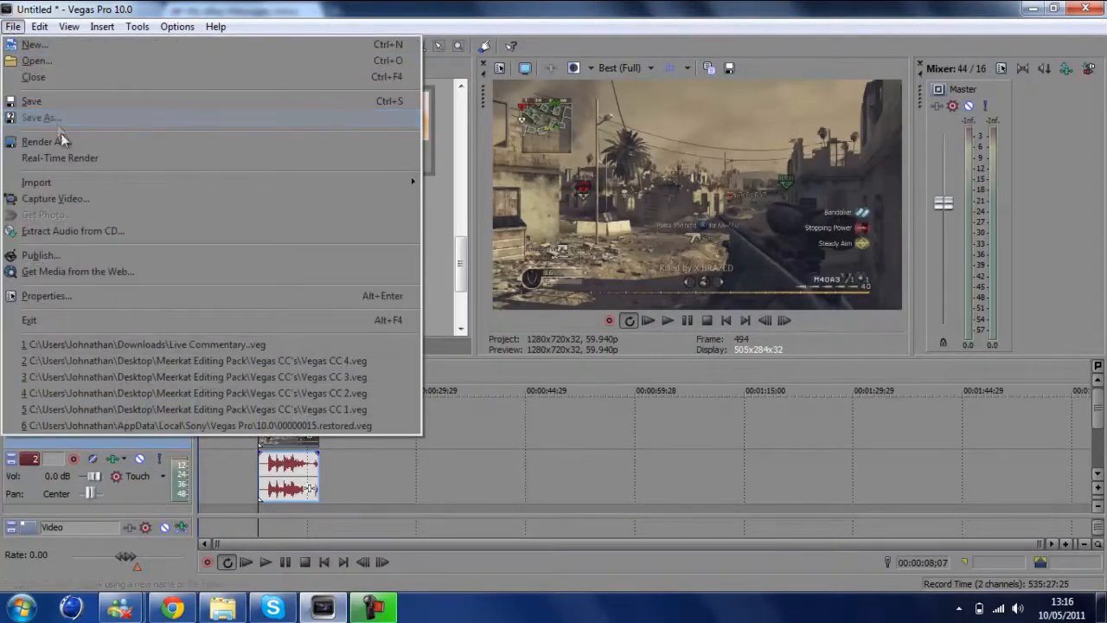
pyautogui.click(75, 140)
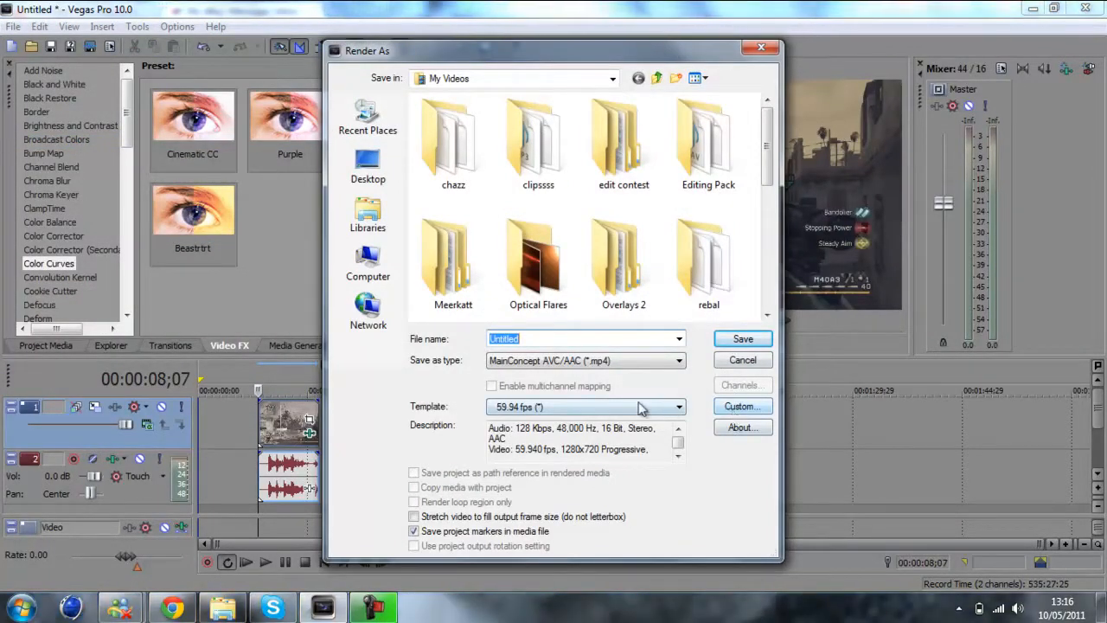
pyautogui.click(586, 361)
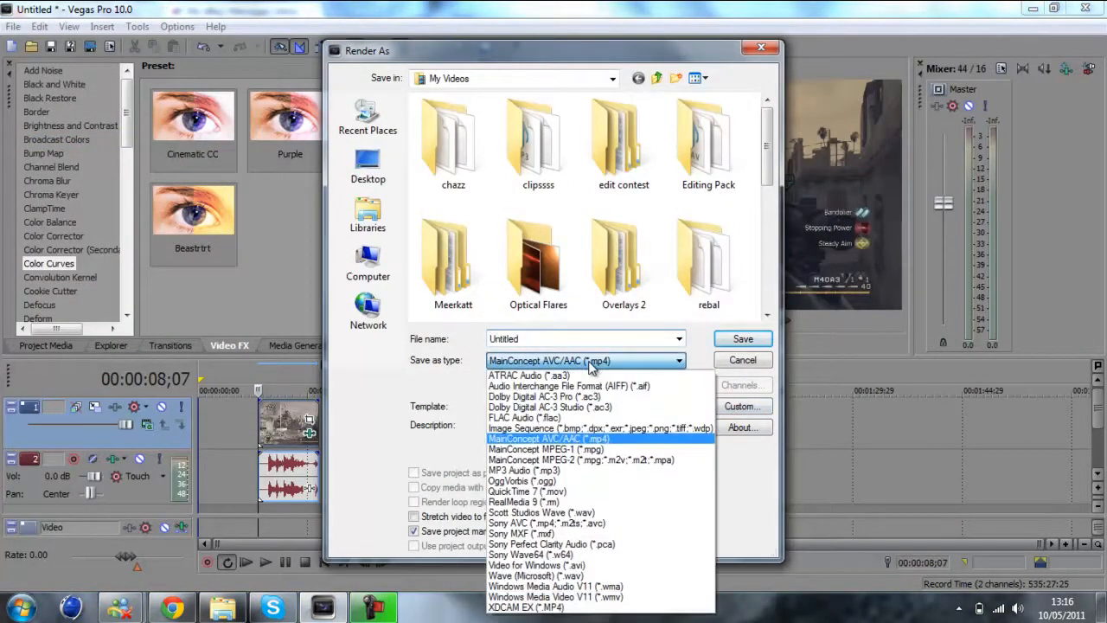
pyautogui.click(564, 438)
# Examine the video, audio and project settings of the 59.94 fps render template, then close the render dialog without rendering
pyautogui.click(733, 410)
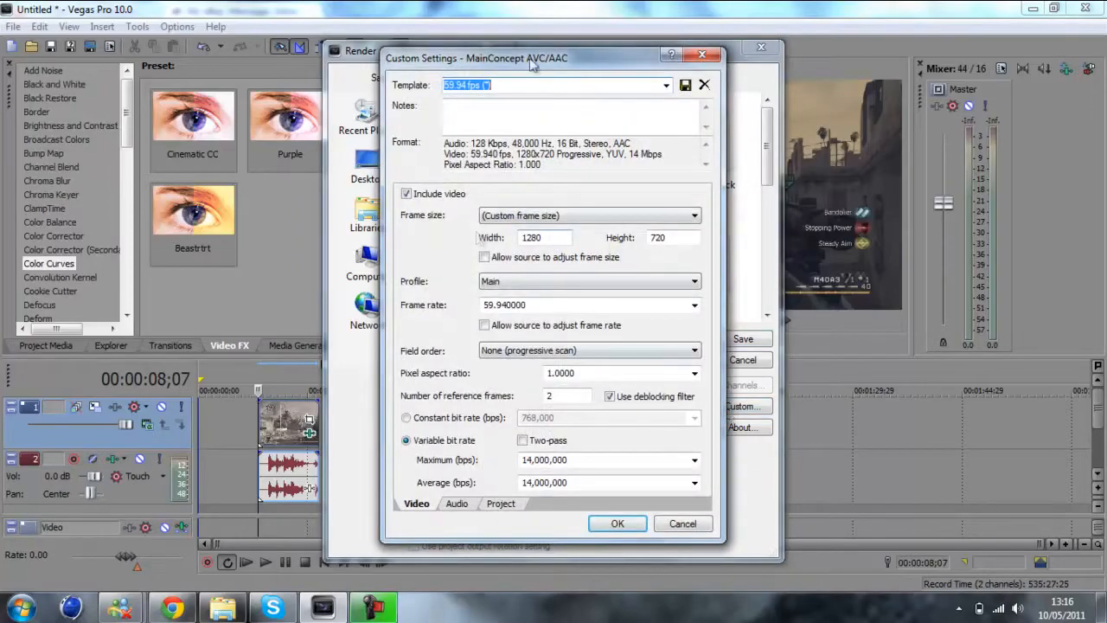
pyautogui.click(406, 195)
pyautogui.click(406, 194)
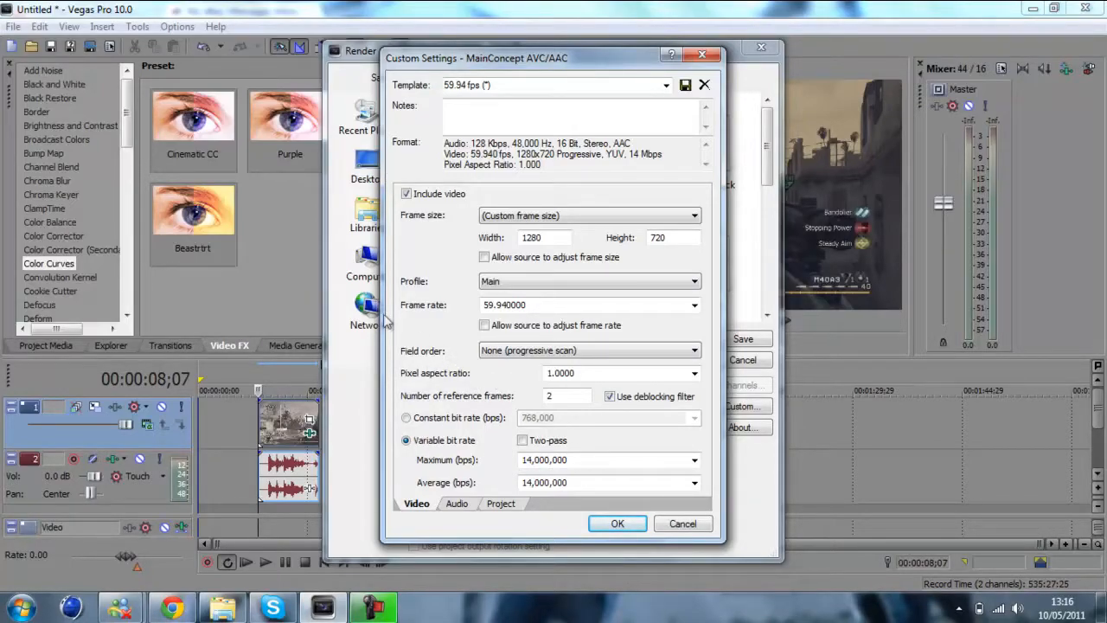
pyautogui.click(456, 503)
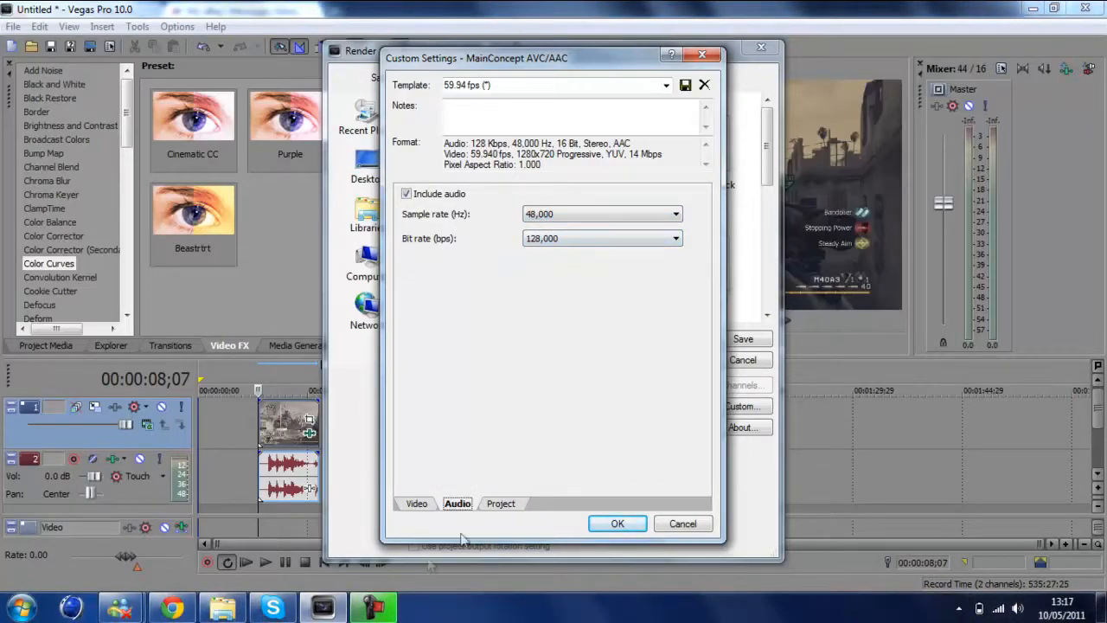
pyautogui.click(498, 505)
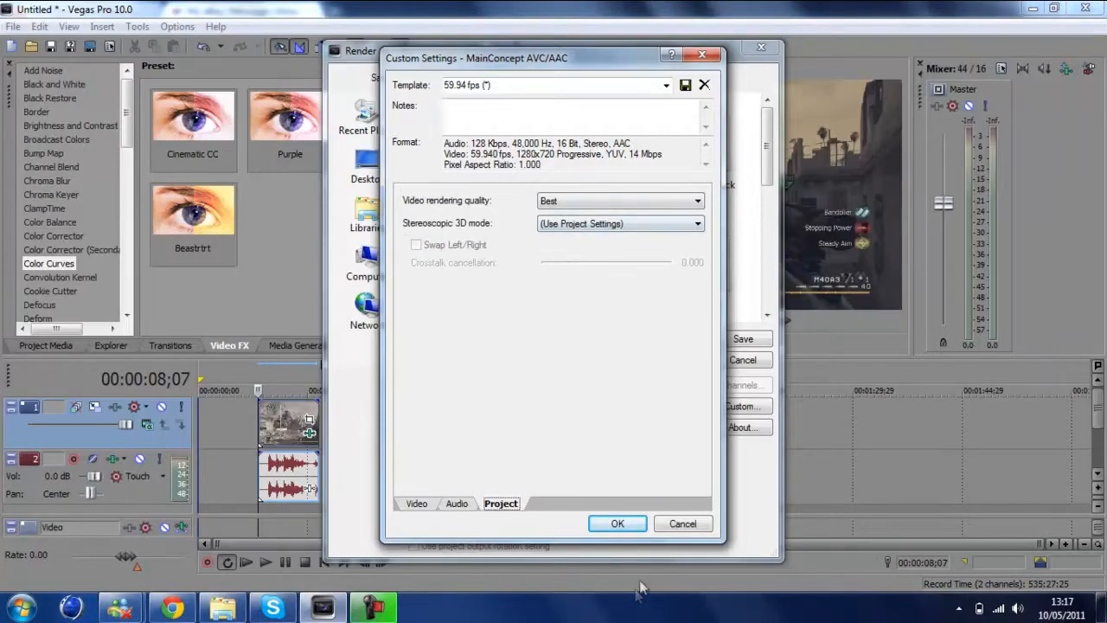
pyautogui.click(619, 524)
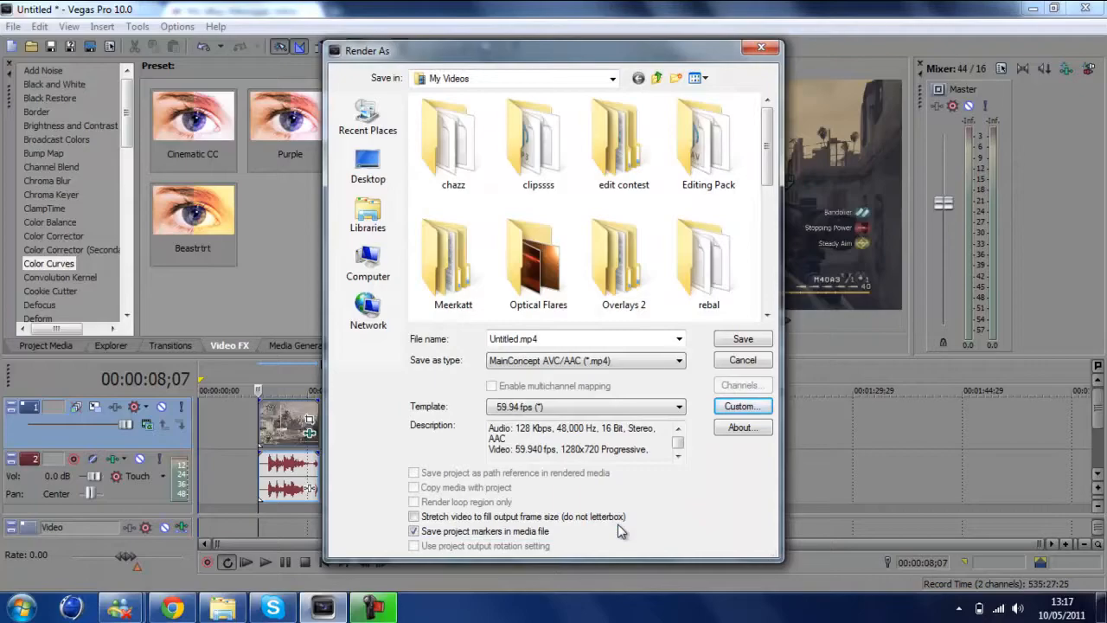
pyautogui.click(753, 52)
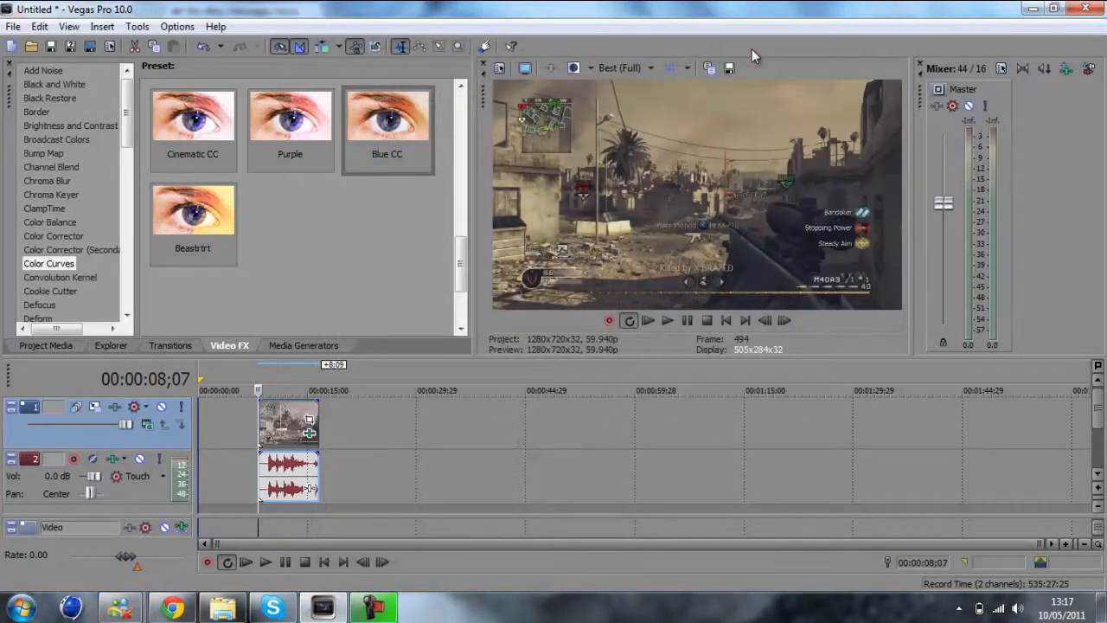